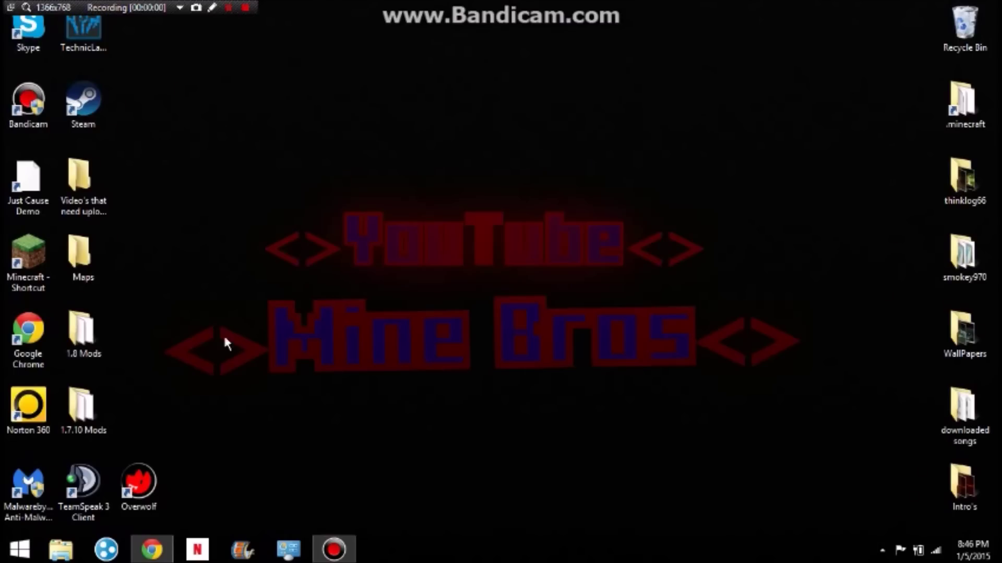
Bring the Minecraft Forge downloads page in Chrome back on screen.
{"action": "mouse_move", "coordinate": [149, 559]}
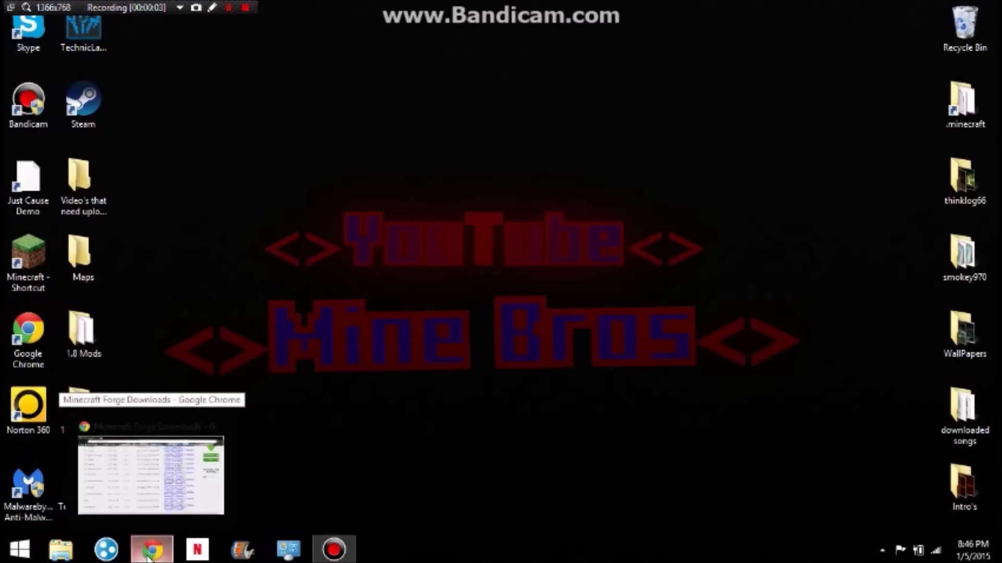
{"action": "left_click", "coordinate": [148, 559]}
{"action": "left_click", "coordinate": [937, 6]}
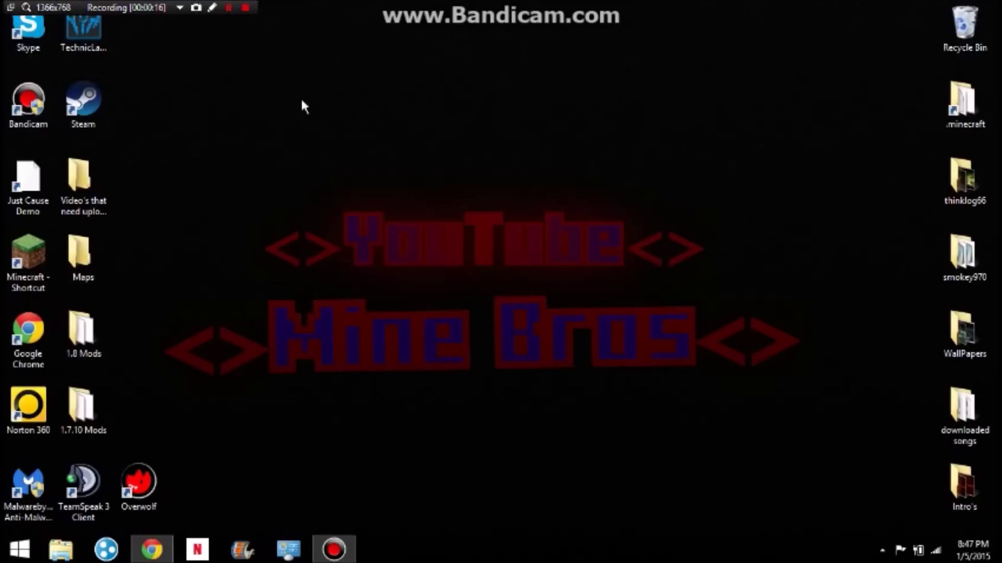
{"action": "mouse_move", "coordinate": [171, 550]}
{"action": "left_click", "coordinate": [164, 550]}
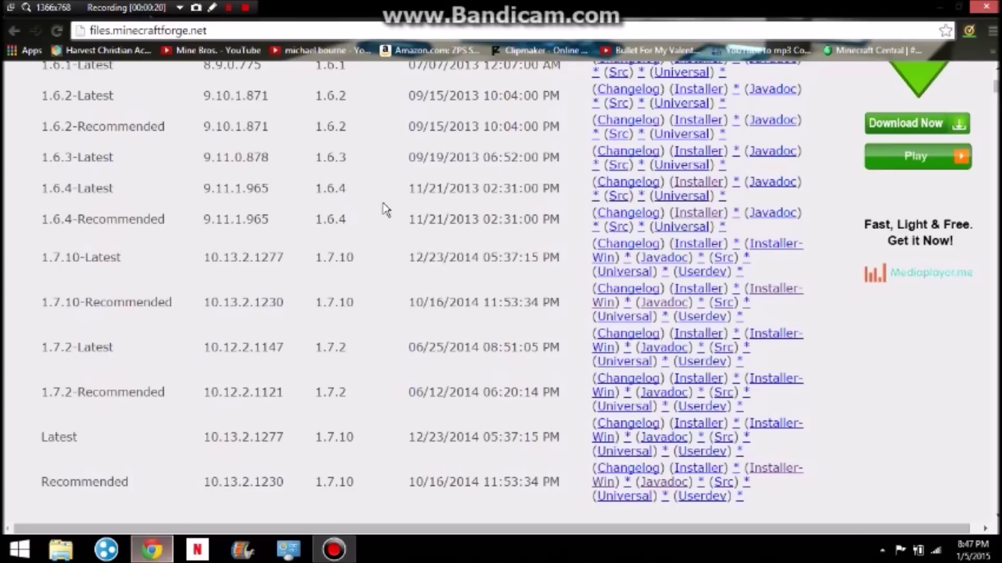
{"action": "left_click_drag", "start_coordinate": [207, 31], "coordinate": [63, 36]}
{"action": "key", "text": "End"}
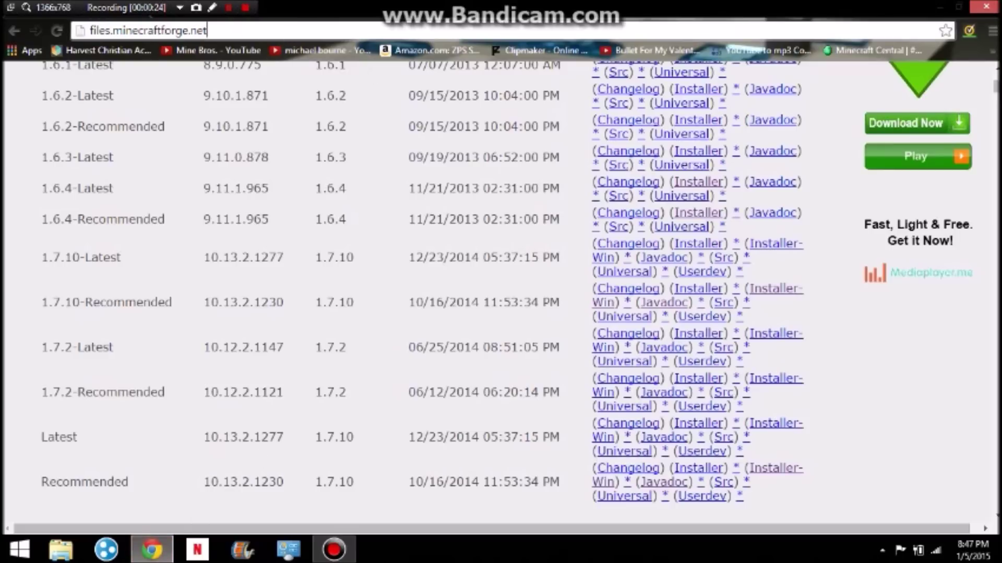
Scroll the Promotions table and follow Installer-Win on the 1.7.10-Recommended row.
{"action": "scroll", "coordinate": [522, 230], "scroll_direction": "up", "scroll_amount": 5}
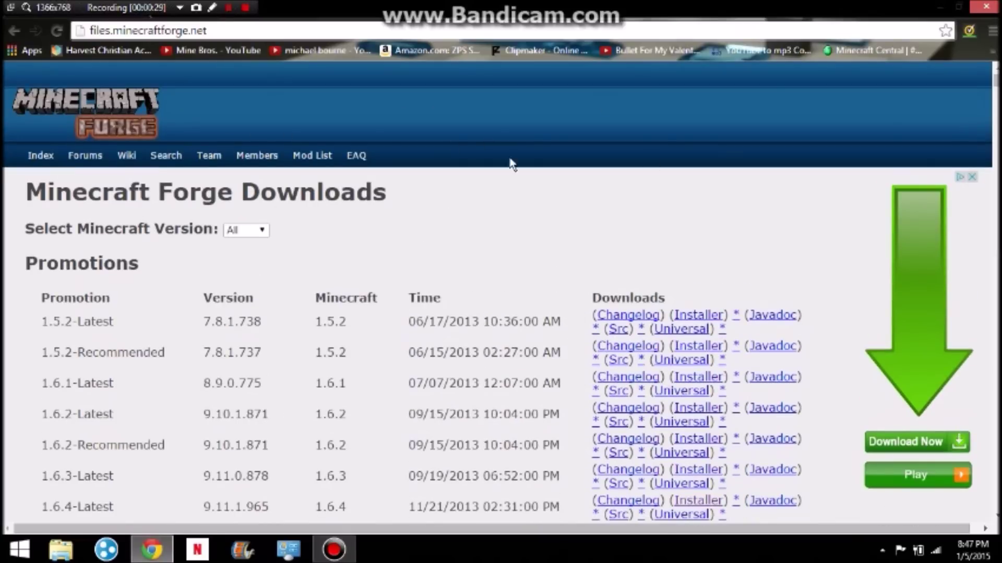
{"action": "scroll", "coordinate": [454, 137], "scroll_direction": "down", "scroll_amount": 1}
{"action": "scroll", "coordinate": [454, 146], "scroll_direction": "down", "scroll_amount": 5}
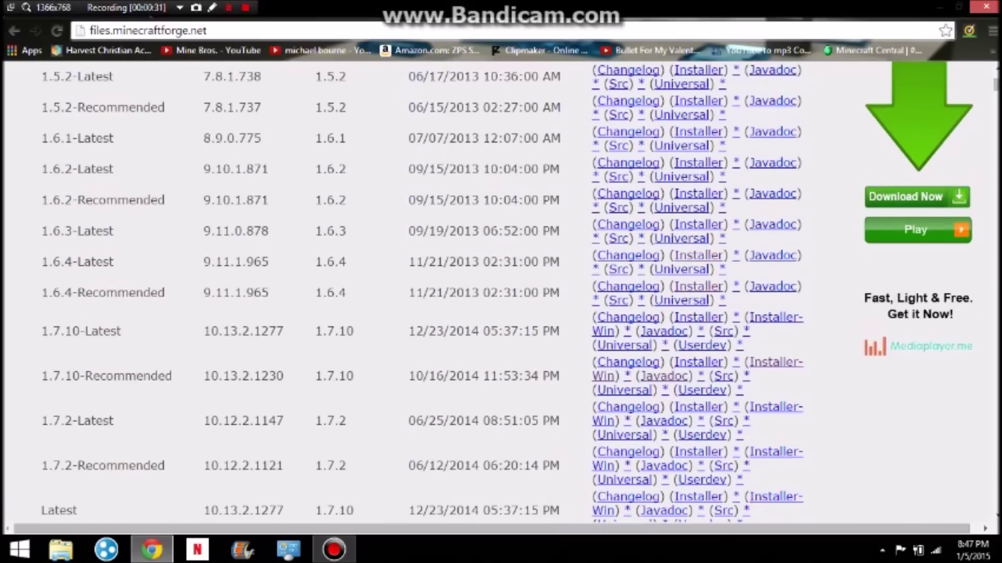
{"action": "scroll", "coordinate": [446, 261], "scroll_direction": "down", "scroll_amount": 3}
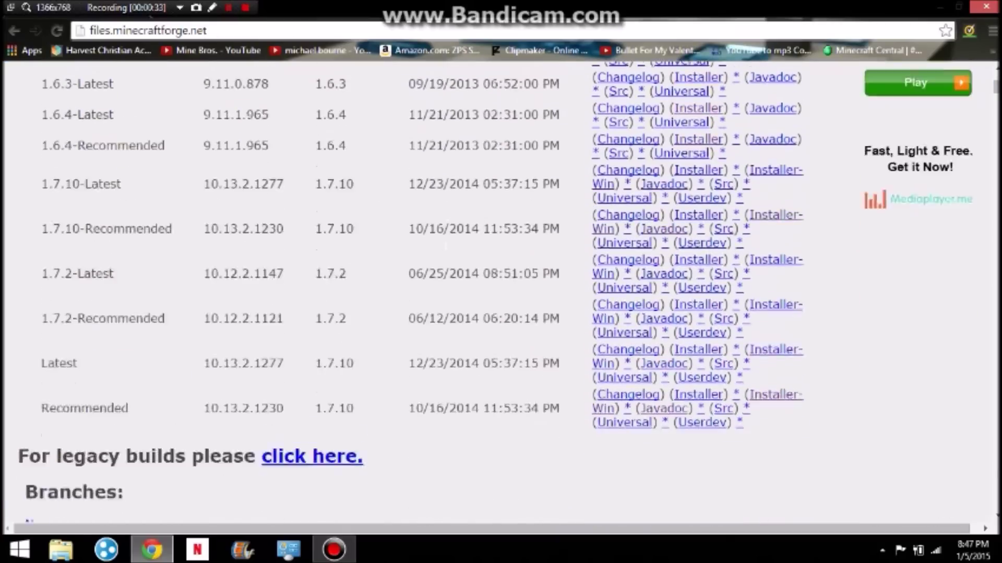
{"action": "scroll", "coordinate": [440, 368], "scroll_direction": "up", "scroll_amount": 3}
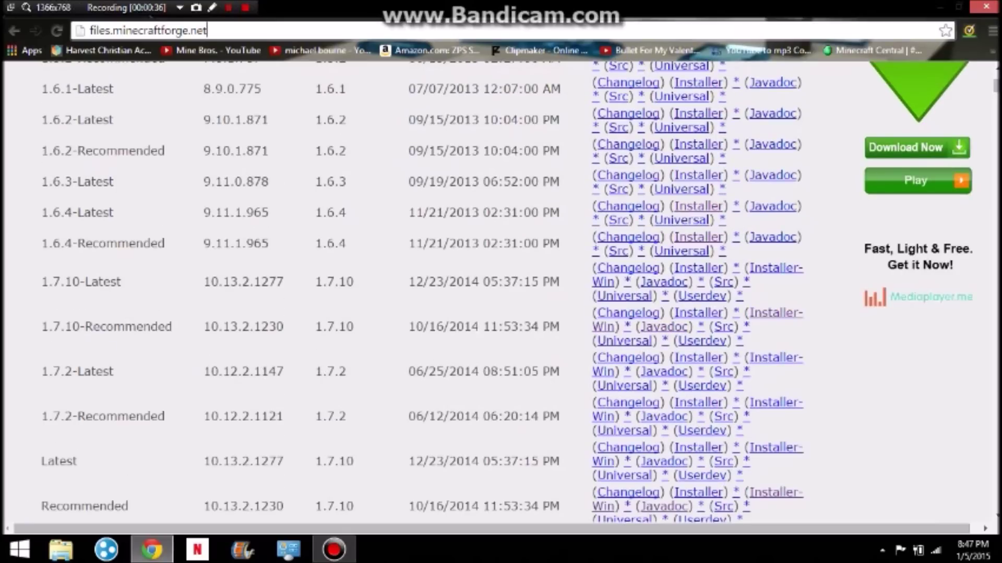
{"action": "left_click", "coordinate": [779, 319]}
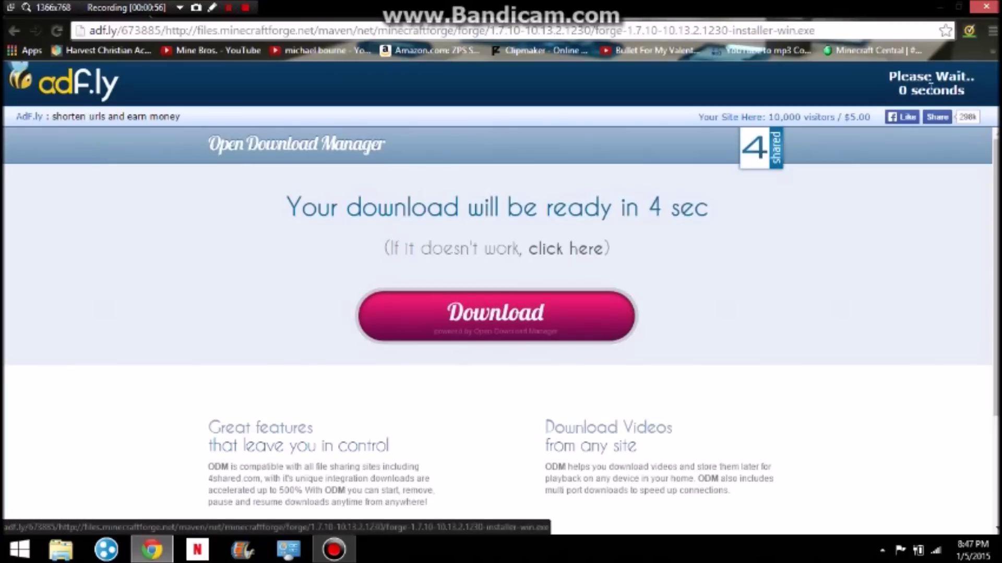
Skip the adf.ly ad, drag the downloaded Forge 1.7.10 installer onto the desktop, and close Chrome.
{"action": "left_click", "coordinate": [932, 96]}
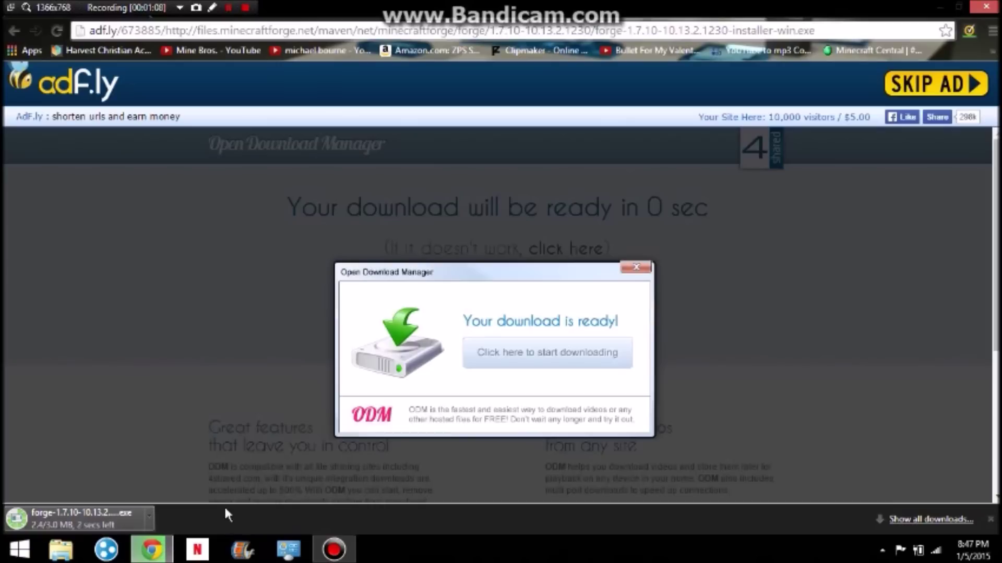
{"action": "left_click", "coordinate": [961, 6]}
{"action": "left_click_drag", "start_coordinate": [376, 470], "coordinate": [152, 420]}
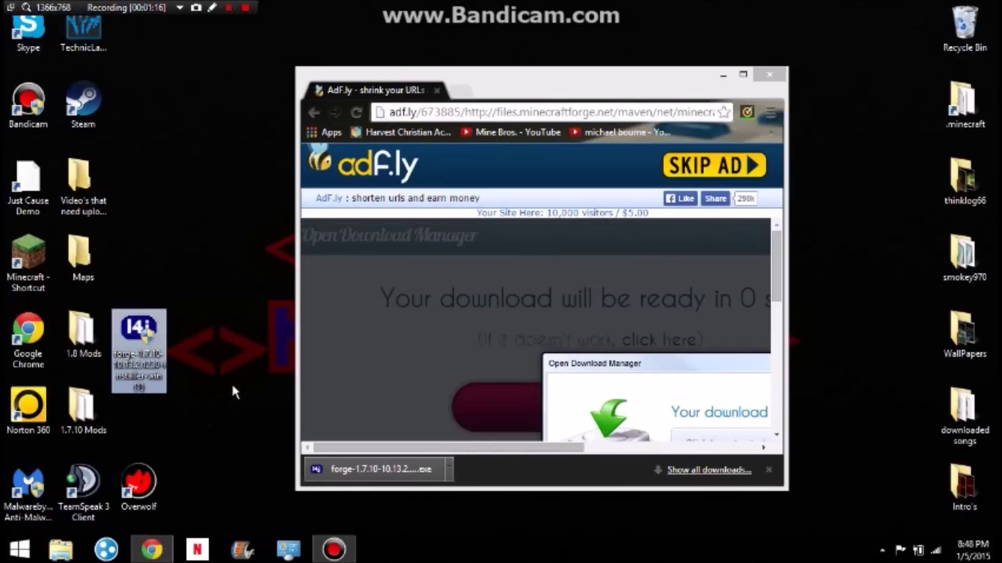
{"action": "left_click", "coordinate": [743, 74]}
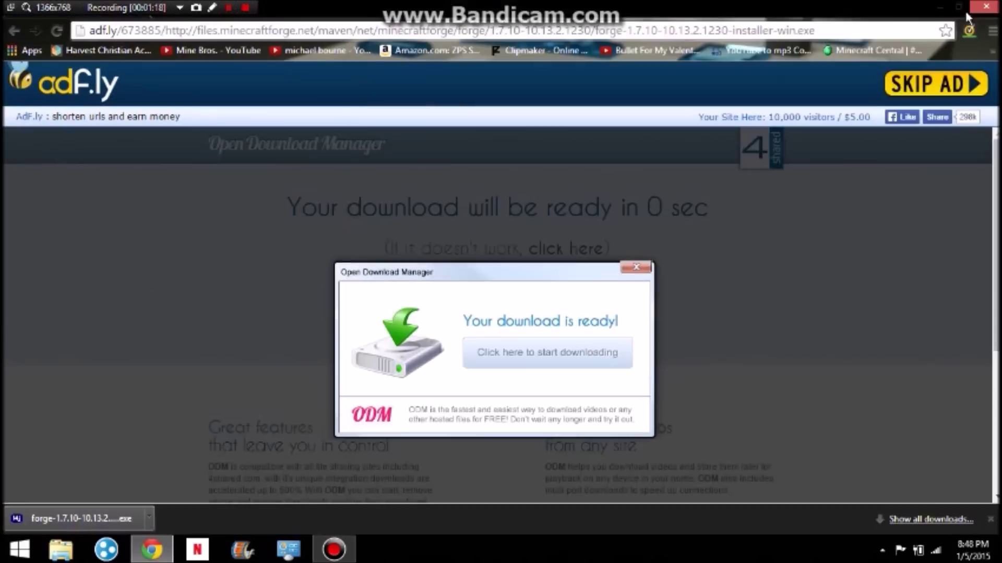
{"action": "left_click", "coordinate": [994, 8]}
Reposition the Forge installer icon on the desktop beside the other icons.
{"action": "left_click", "coordinate": [140, 331]}
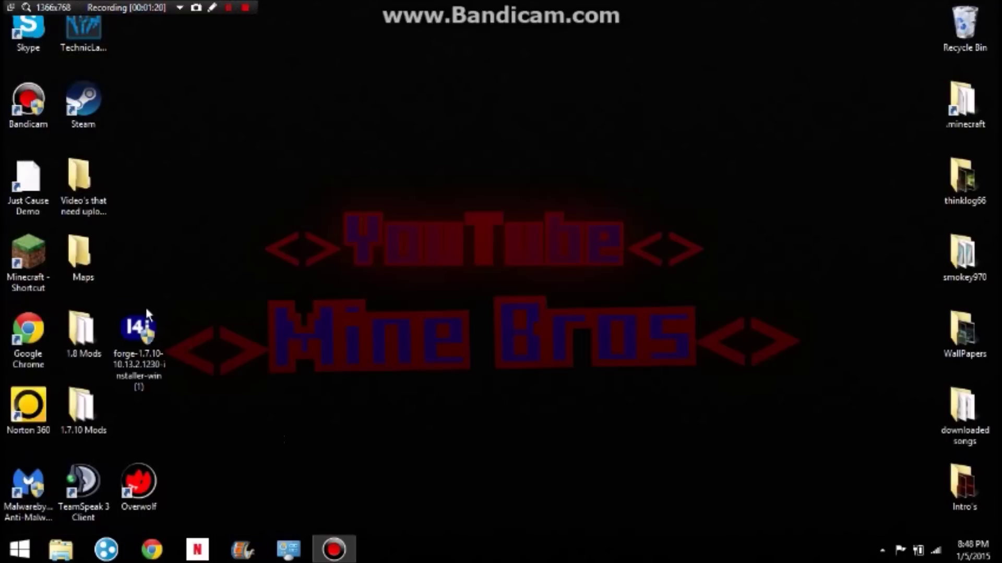
{"action": "left_click_drag", "start_coordinate": [156, 389], "coordinate": [485, 255]}
{"action": "left_click_drag", "start_coordinate": [531, 230], "coordinate": [500, 404]}
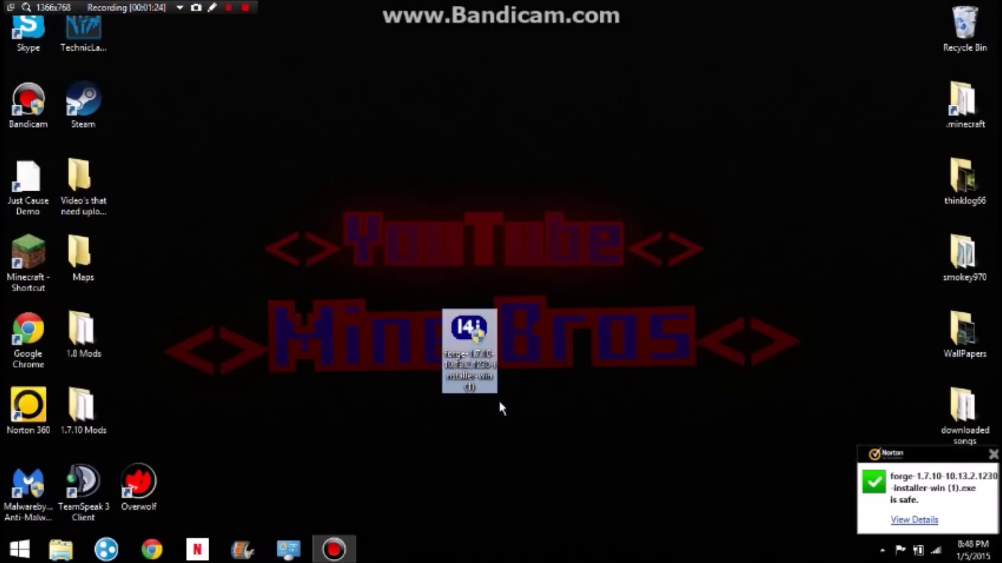
{"action": "left_click_drag", "start_coordinate": [472, 355], "coordinate": [159, 409]}
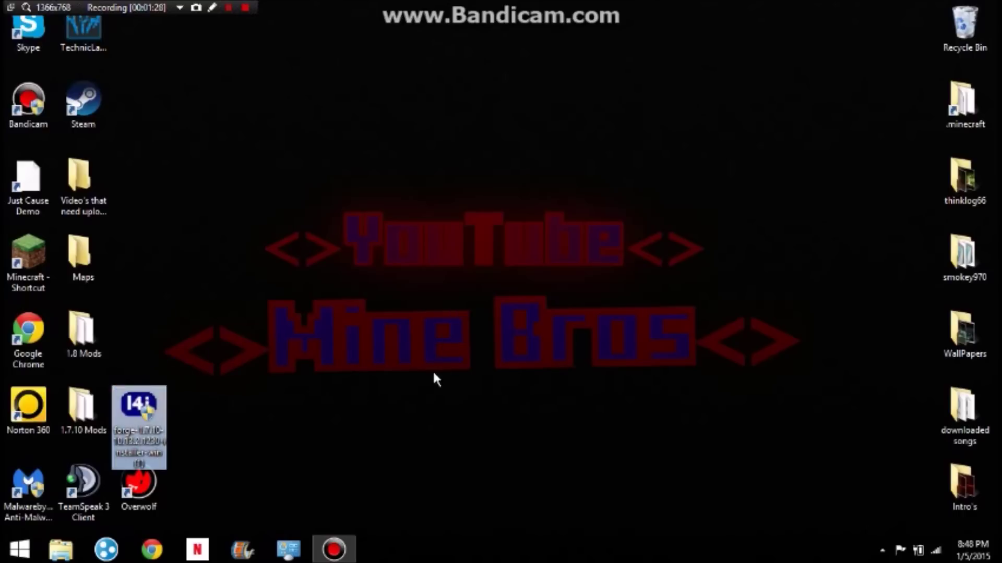
Run the Forge 1.7.10 installer as administrator from its context menu.
{"action": "right_click", "coordinate": [158, 415]}
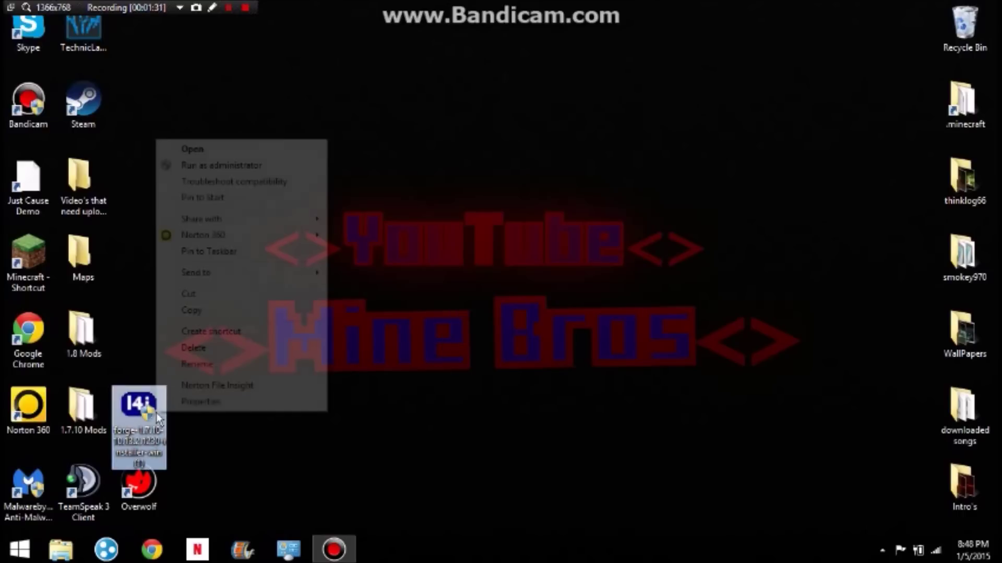
{"action": "left_click", "coordinate": [206, 150]}
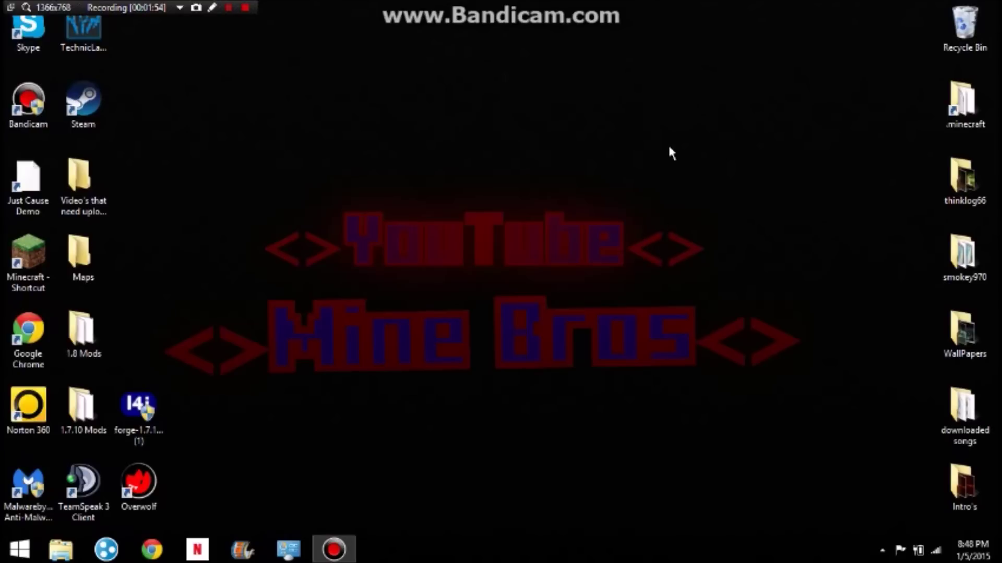
{"action": "left_click", "coordinate": [139, 412]}
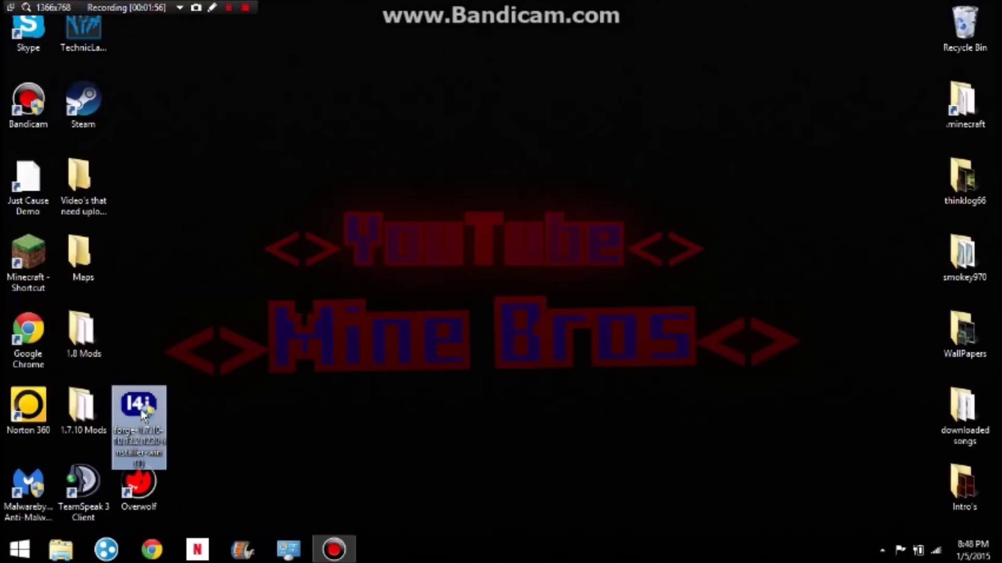
{"action": "right_click", "coordinate": [141, 409]}
{"action": "left_click", "coordinate": [202, 157]}
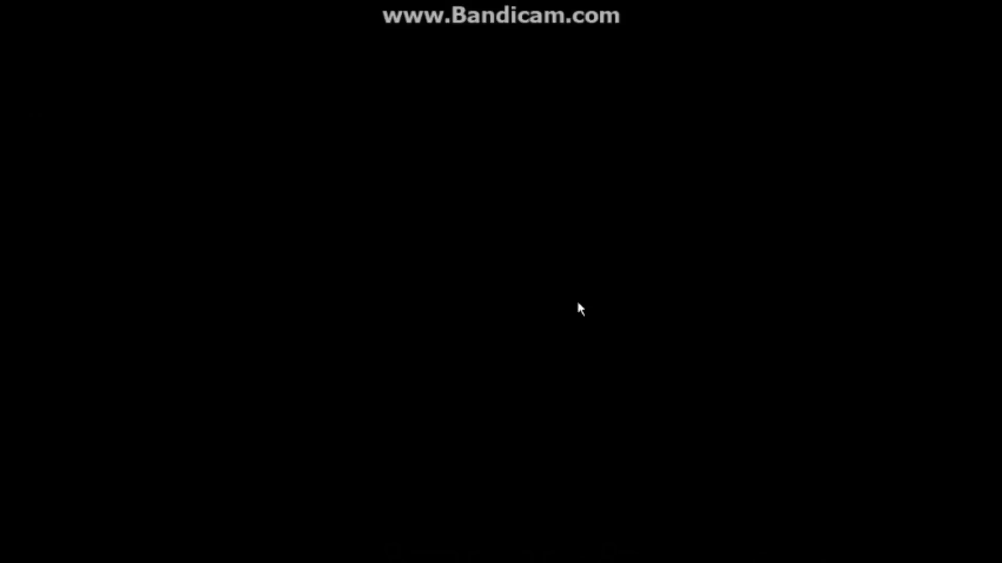
Approve the UAC permission prompt and clear the windows in front of the Forge installer.
{"action": "left_click", "coordinate": [579, 307]}
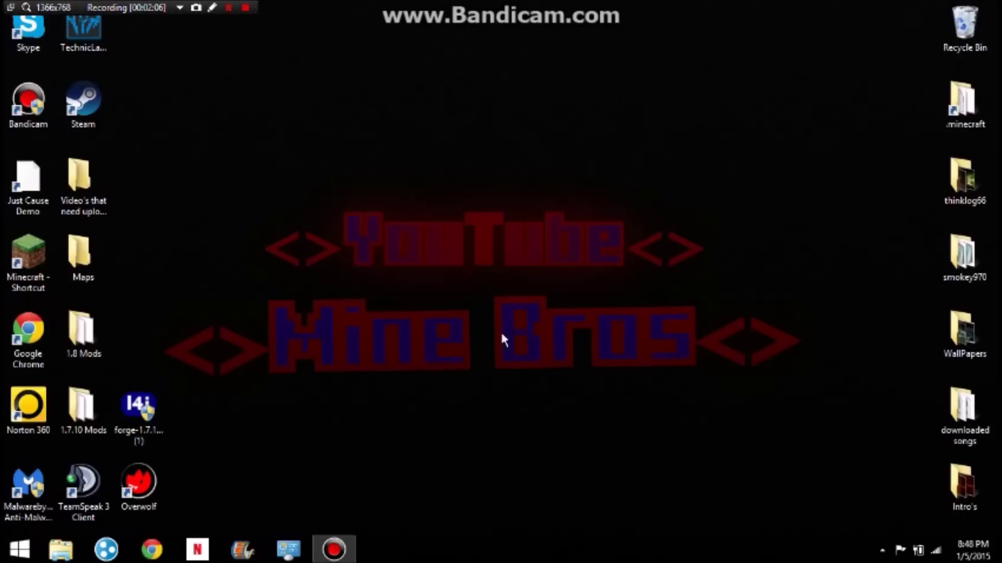
{"action": "left_click", "coordinate": [229, 8]}
{"action": "left_click", "coordinate": [230, 7]}
{"action": "right_click", "coordinate": [475, 528]}
{"action": "left_click", "coordinate": [461, 198]}
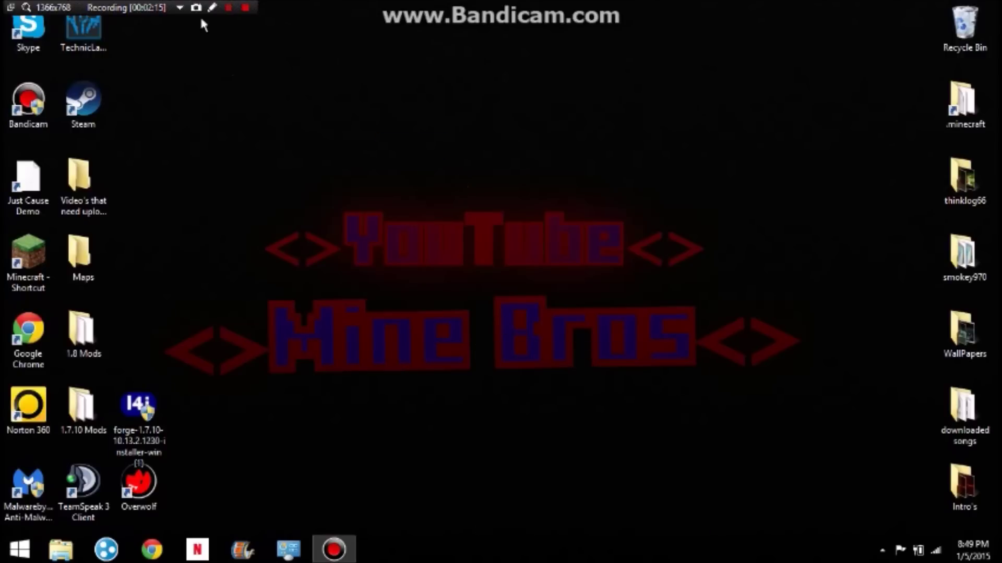
{"action": "left_click", "coordinate": [229, 8]}
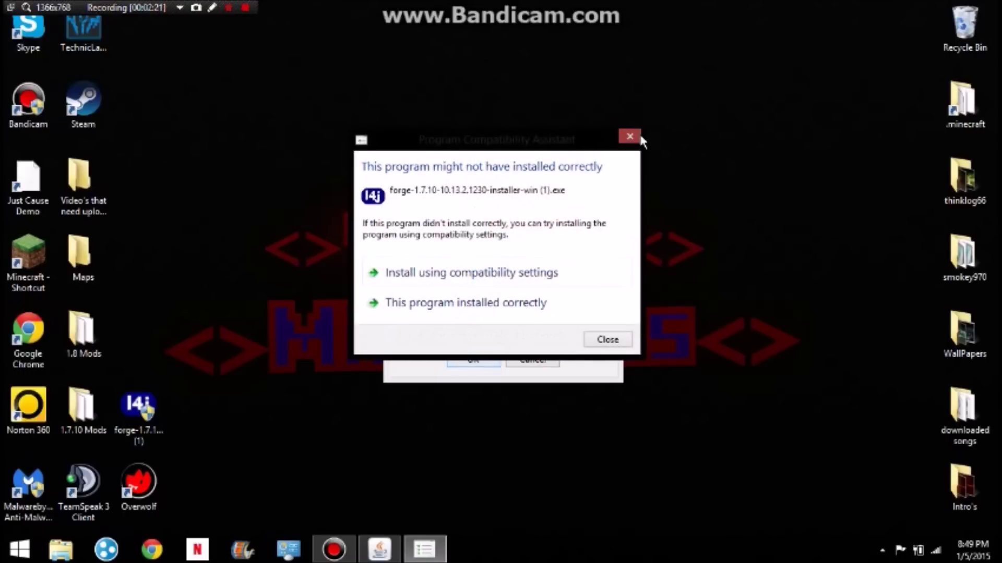
Dismiss the compatibility warning and install the Forge client into the .minecraft folder.
{"action": "left_click", "coordinate": [639, 136]}
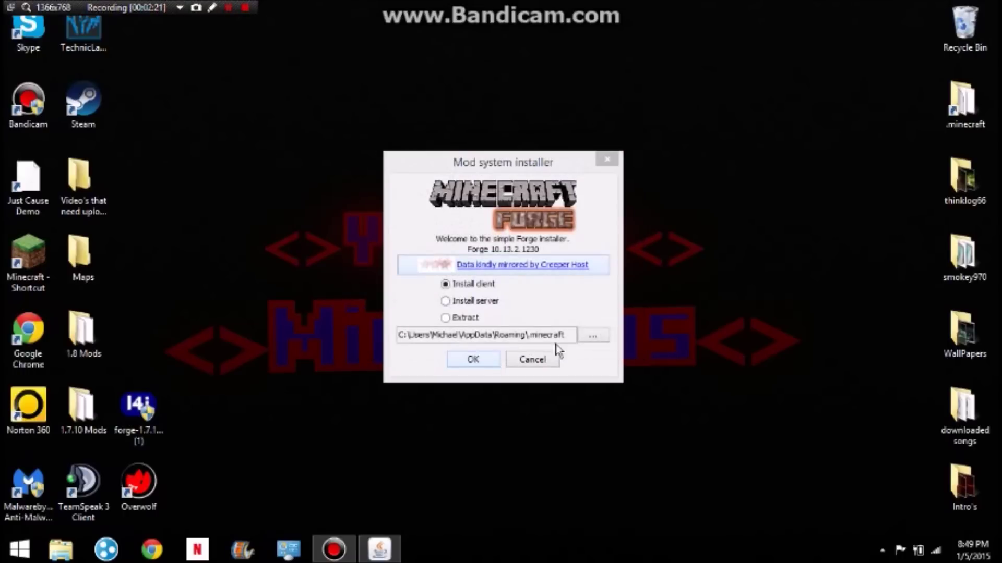
{"action": "left_click", "coordinate": [564, 168]}
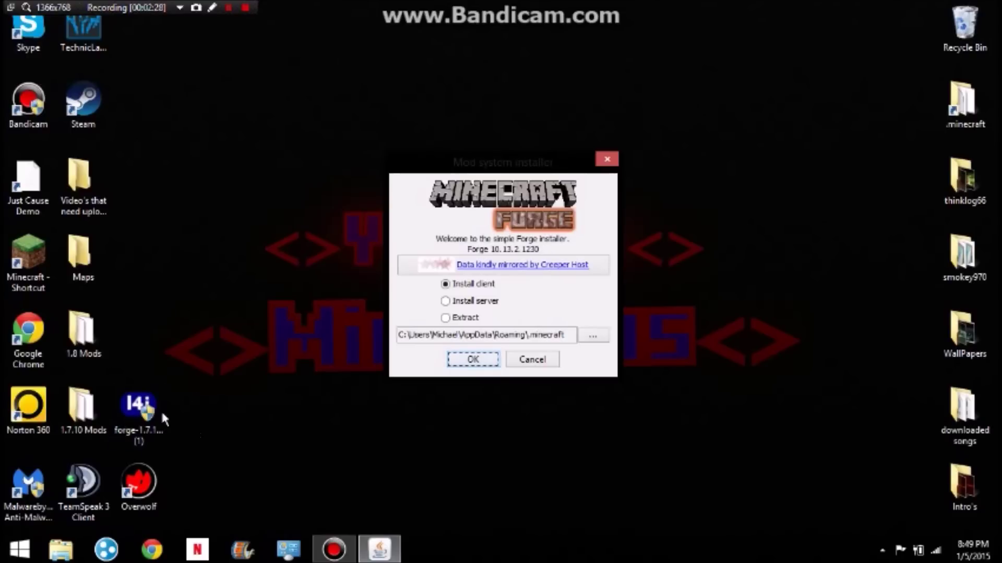
{"action": "mouse_move", "coordinate": [157, 417]}
{"action": "left_mouse_down"}
{"action": "mouse_move", "coordinate": [190, 331]}
{"action": "mouse_move", "coordinate": [153, 420]}
{"action": "left_mouse_up"}
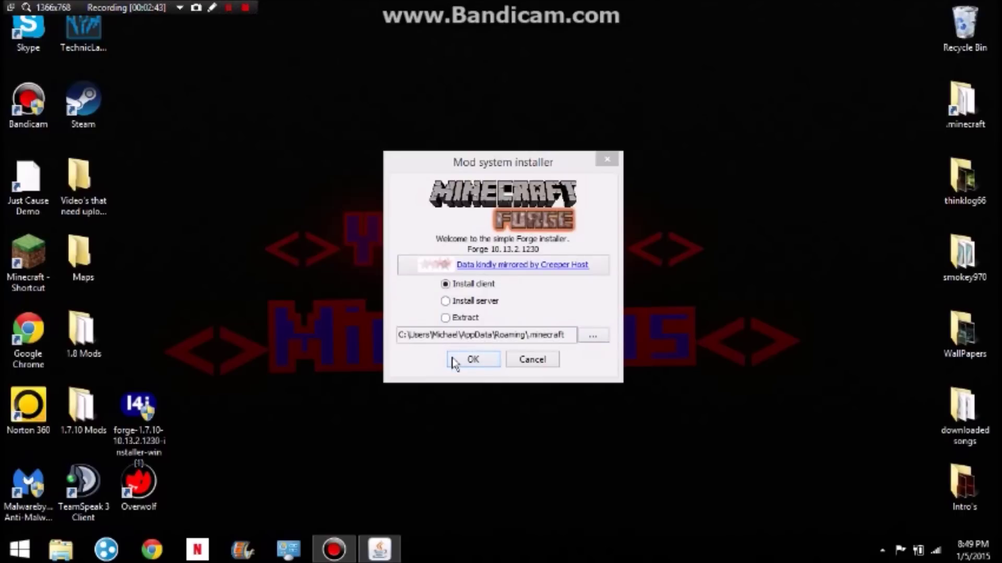
{"action": "left_click", "coordinate": [454, 360]}
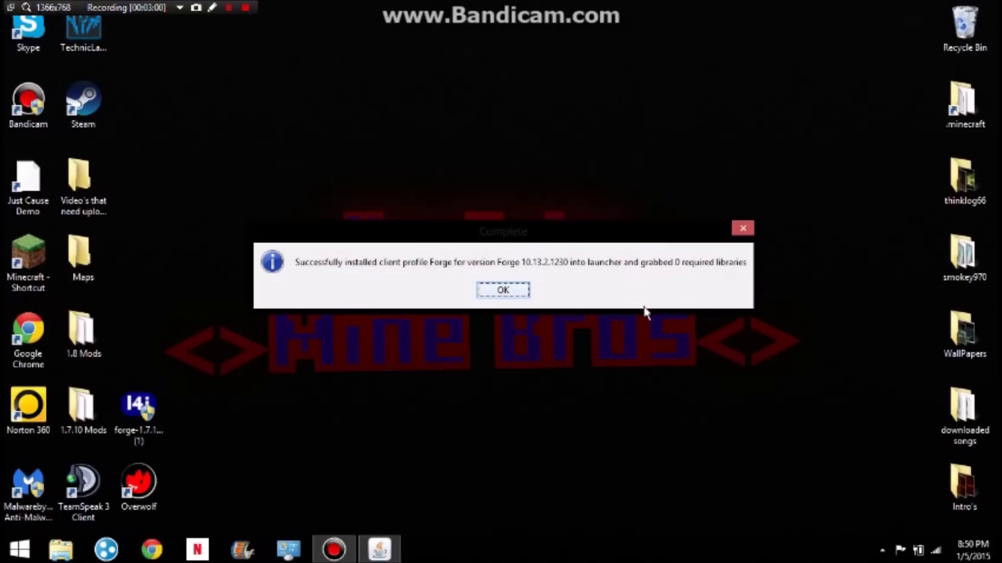
Close the Complete message and delete the Forge installer file from the desktop.
{"action": "left_click", "coordinate": [509, 293]}
{"action": "left_click_drag", "start_coordinate": [150, 420], "coordinate": [908, 32]}
{"action": "right_click", "coordinate": [908, 32]}
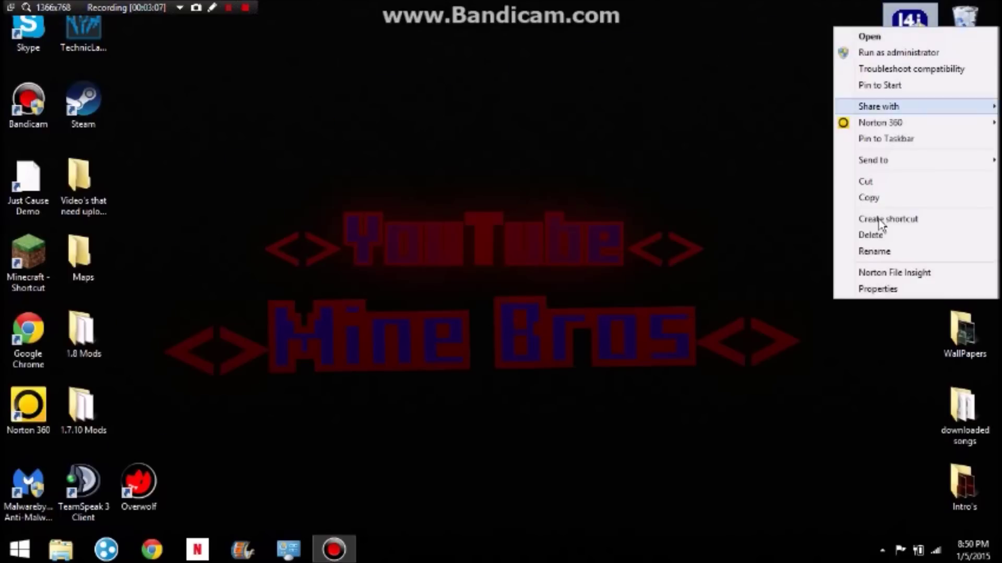
{"action": "left_click", "coordinate": [870, 235]}
Start Minecraft Launcher from its desktop shortcut and minimize it after startup.
{"action": "right_click", "coordinate": [12, 264]}
{"action": "left_click", "coordinate": [27, 276]}
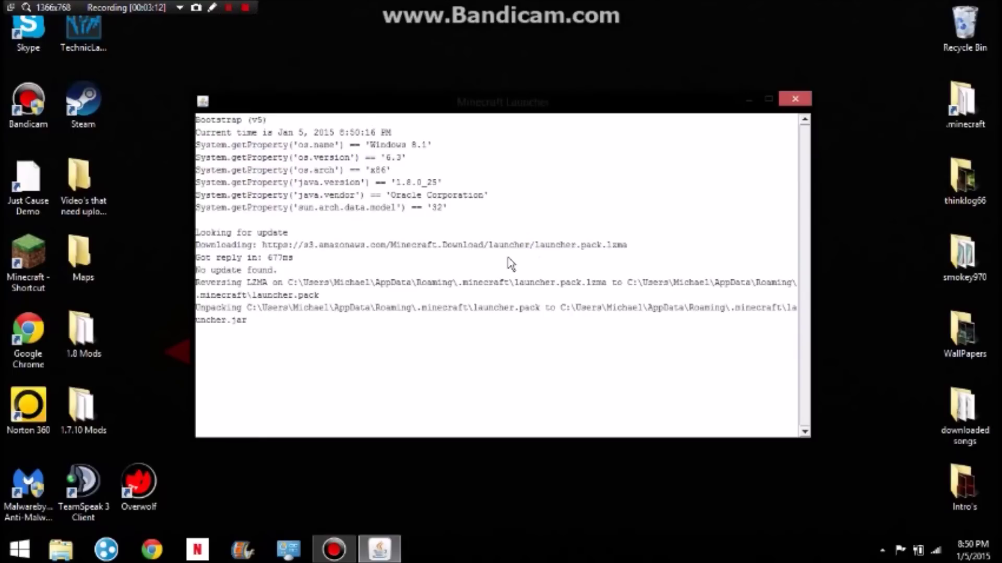
{"action": "left_click_drag", "start_coordinate": [686, 159], "coordinate": [662, 125]}
{"action": "left_click", "coordinate": [591, 168]}
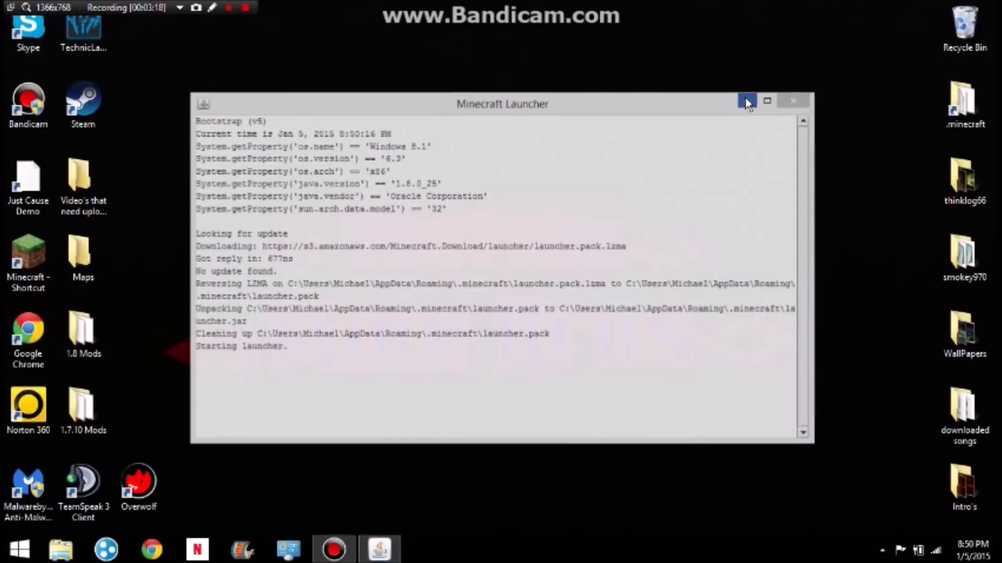
{"action": "left_click", "coordinate": [746, 101]}
{"action": "left_click", "coordinate": [925, 108]}
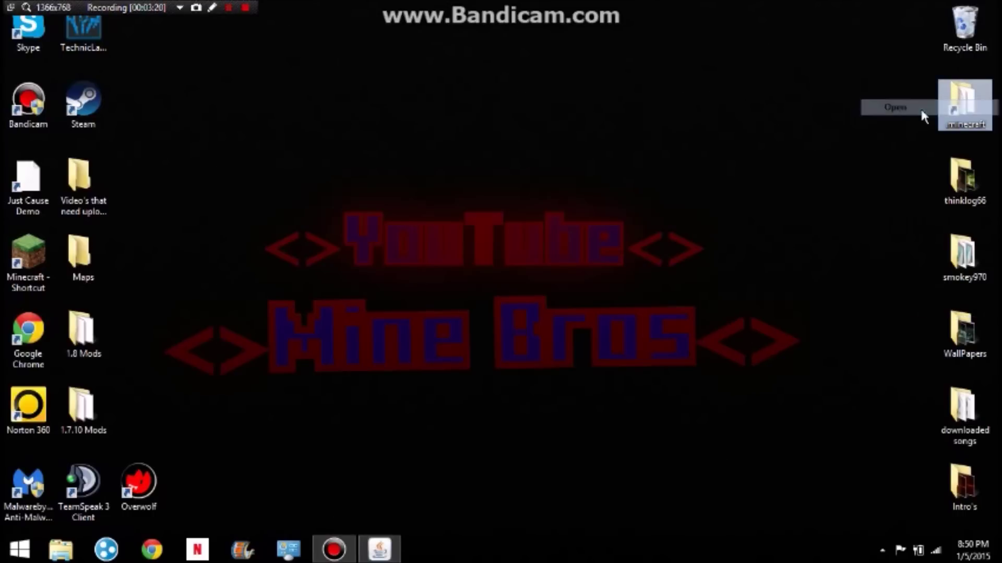
Look through the .minecraft folder window maximized and restored, close it, and open Windows search.
{"action": "left_click_drag", "start_coordinate": [796, 216], "coordinate": [631, 98]}
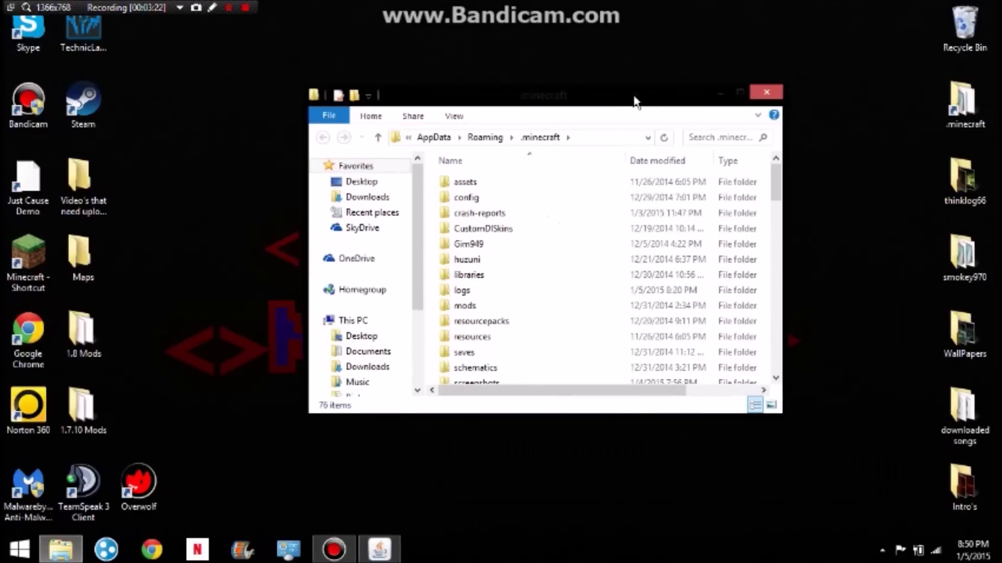
{"action": "left_click", "coordinate": [730, 94]}
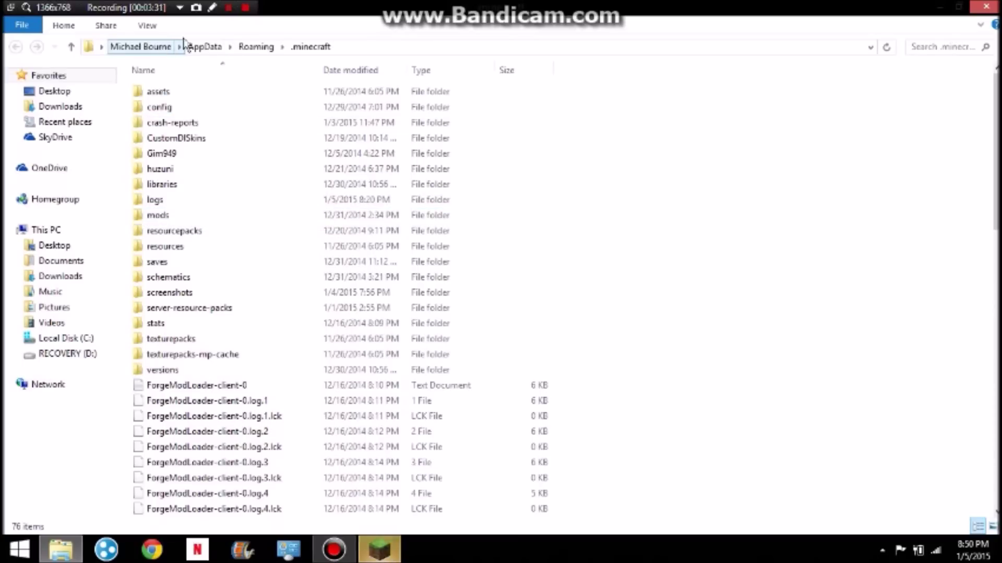
{"action": "left_click", "coordinate": [960, 6]}
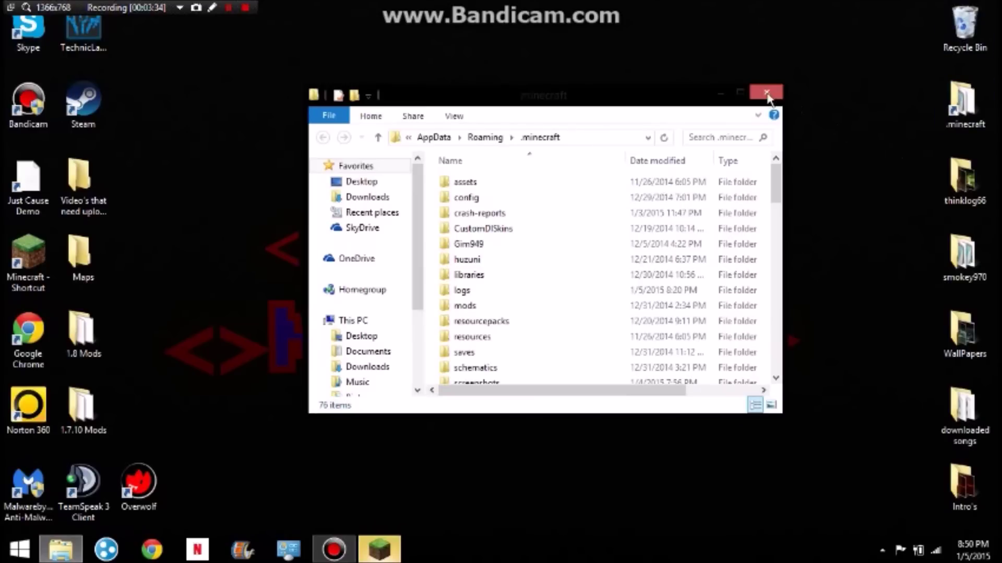
{"action": "left_click", "coordinate": [741, 93]}
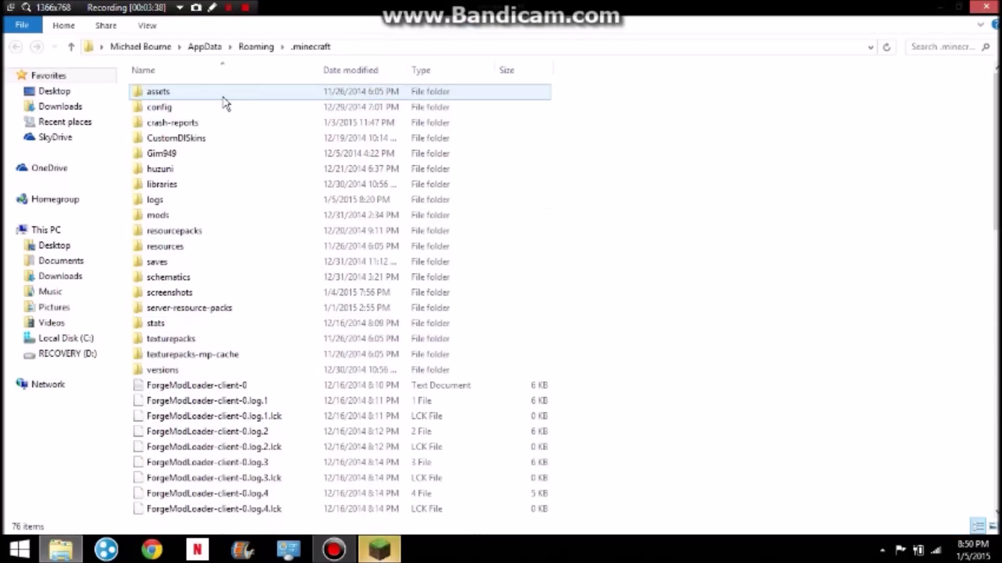
{"action": "left_click", "coordinate": [973, 6]}
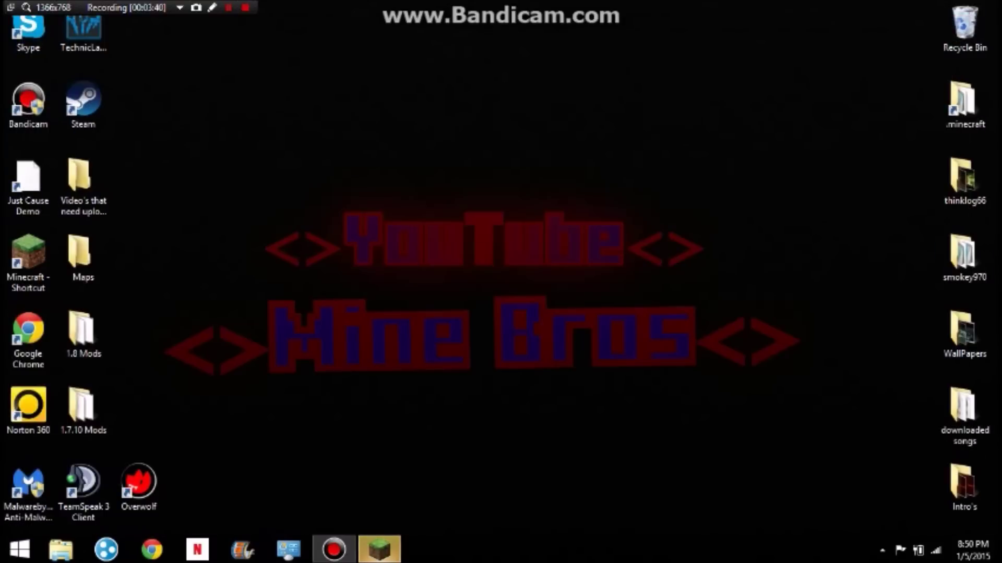
{"action": "mouse_move", "coordinate": [997, 4]}
{"action": "left_click", "coordinate": [971, 137]}
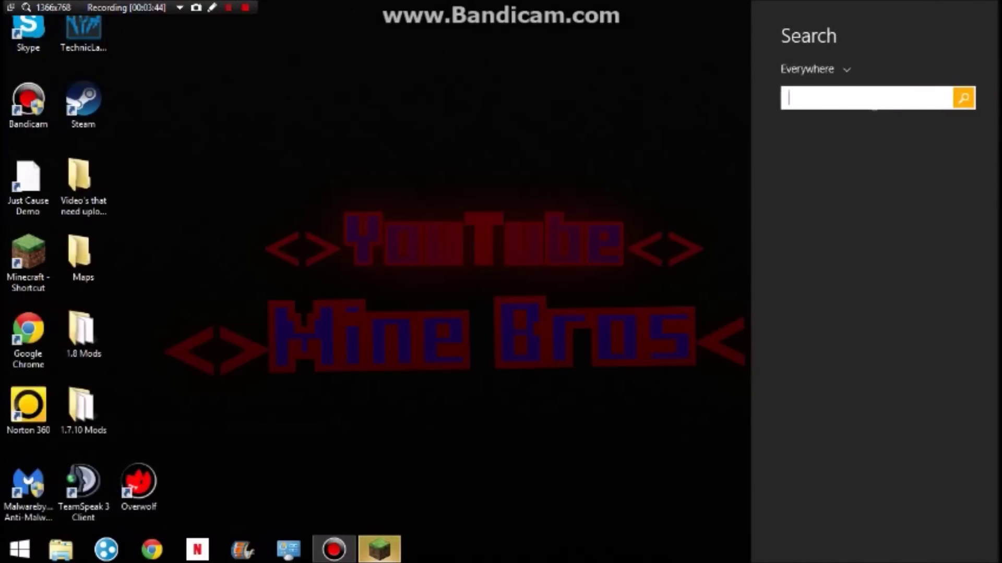
Search %appdata%, open Roaming\.minecraft\mods to check its six mod files, then close it.
{"action": "type", "text": "%appdata"}
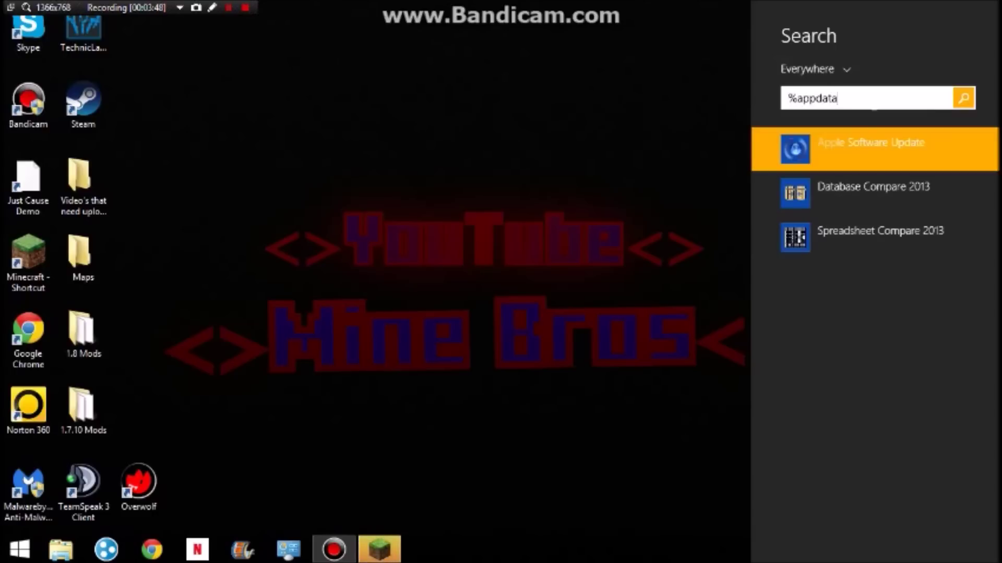
{"action": "type", "text": "%"}
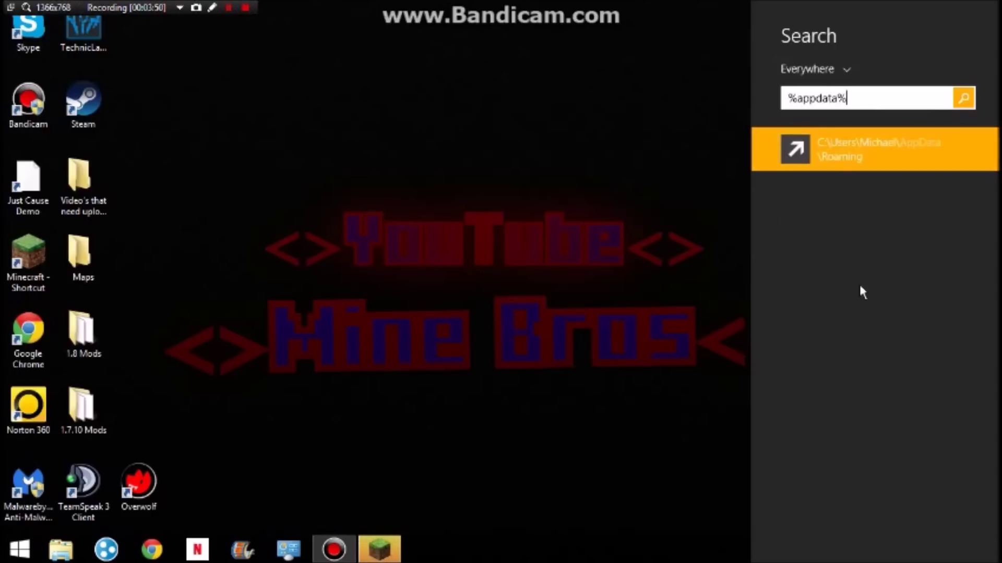
{"action": "left_click", "coordinate": [931, 140]}
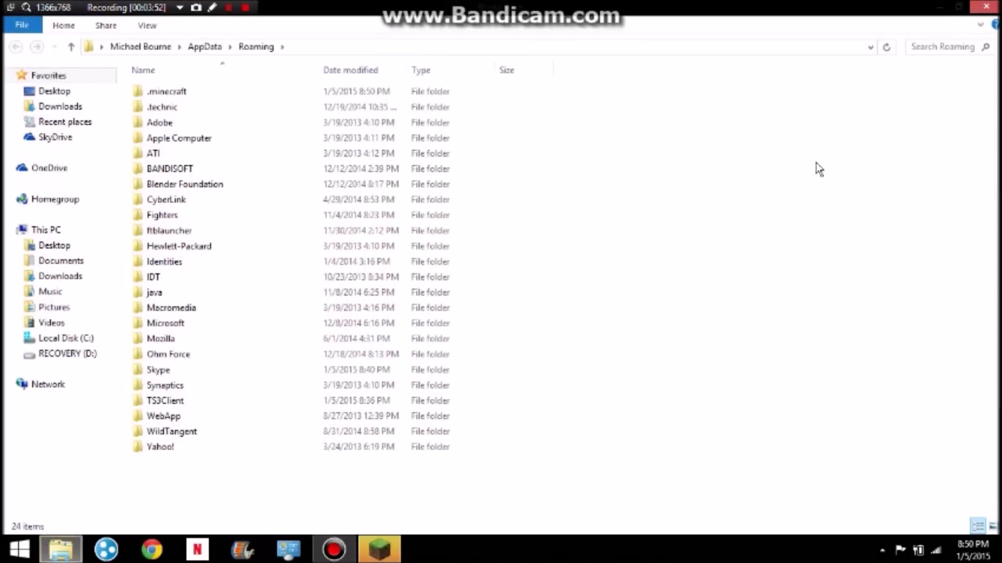
{"action": "left_click", "coordinate": [225, 96]}
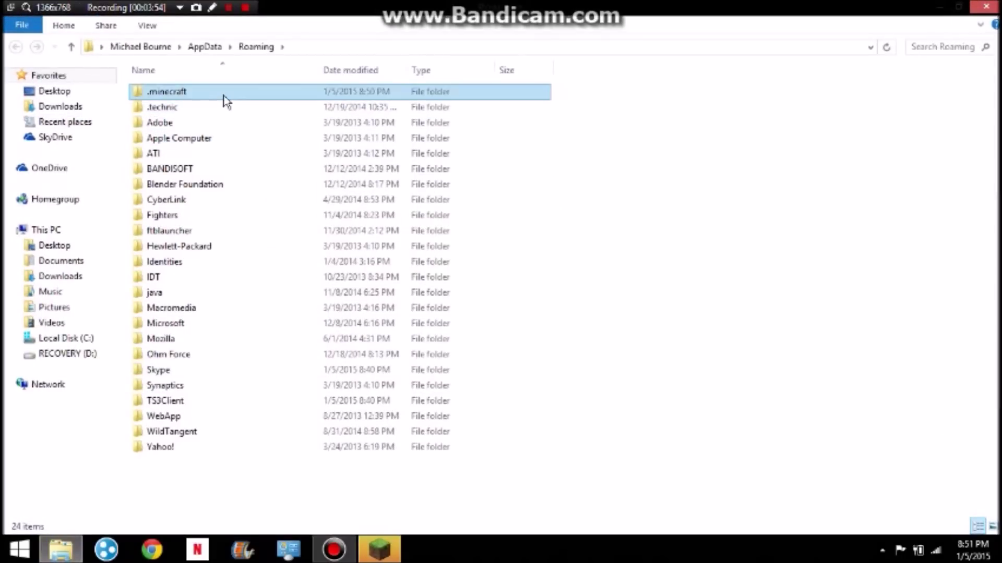
{"action": "right_click", "coordinate": [224, 97]}
{"action": "left_click", "coordinate": [238, 102]}
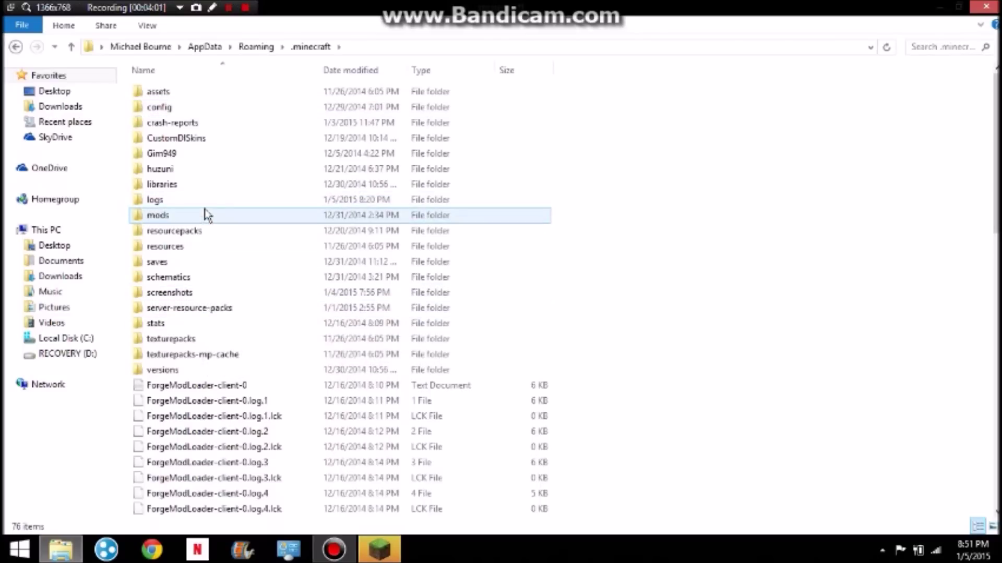
{"action": "right_click", "coordinate": [192, 221]}
{"action": "left_click", "coordinate": [216, 231]}
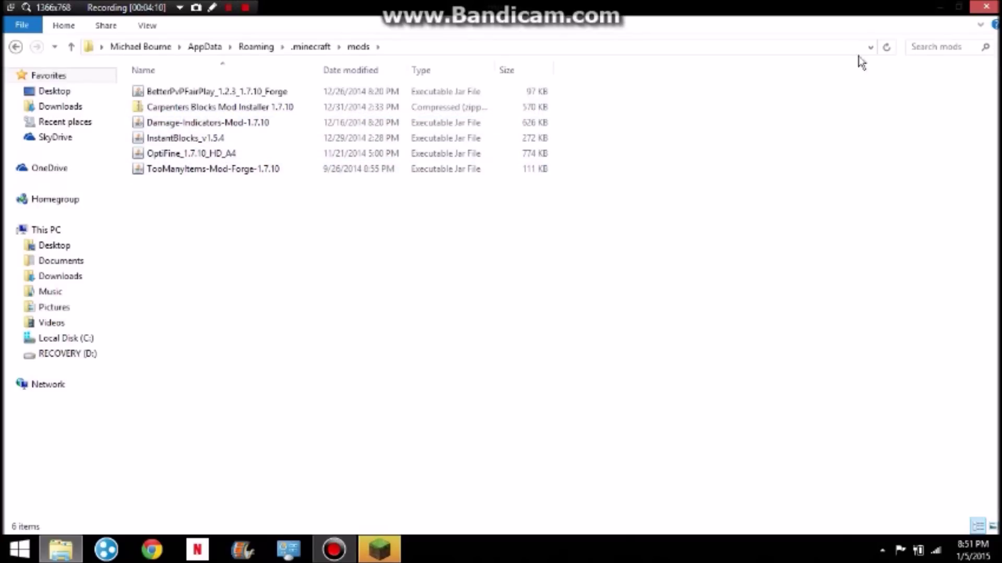
{"action": "left_click", "coordinate": [983, 7]}
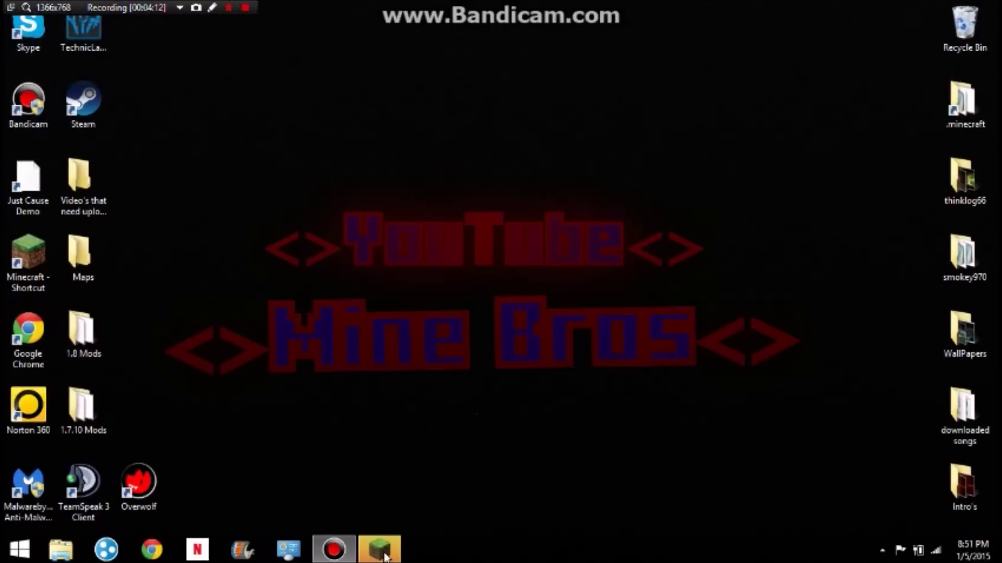
Restore the launcher, settle on the Forge 1.7.10 profile in the Profile list, and press Play.
{"action": "left_click", "coordinate": [384, 554]}
{"action": "left_click", "coordinate": [274, 481]}
{"action": "left_click", "coordinate": [267, 510]}
{"action": "left_click", "coordinate": [264, 483]}
{"action": "left_click", "coordinate": [259, 500]}
{"action": "left_click", "coordinate": [298, 483]}
{"action": "left_click", "coordinate": [282, 511]}
{"action": "left_click", "coordinate": [291, 481]}
{"action": "left_click", "coordinate": [257, 523]}
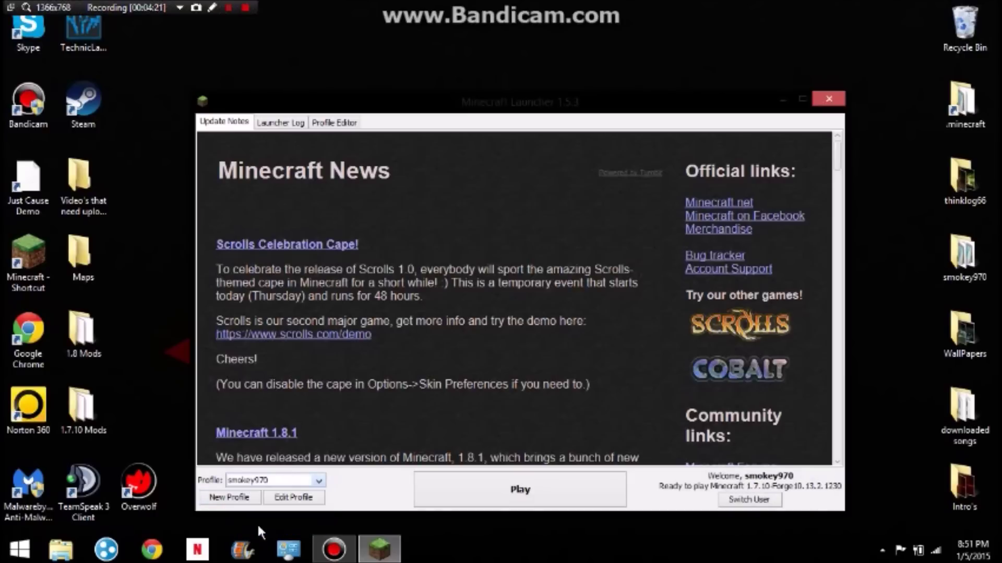
{"action": "left_click", "coordinate": [282, 486]}
{"action": "left_click", "coordinate": [280, 504]}
{"action": "left_click", "coordinate": [507, 488]}
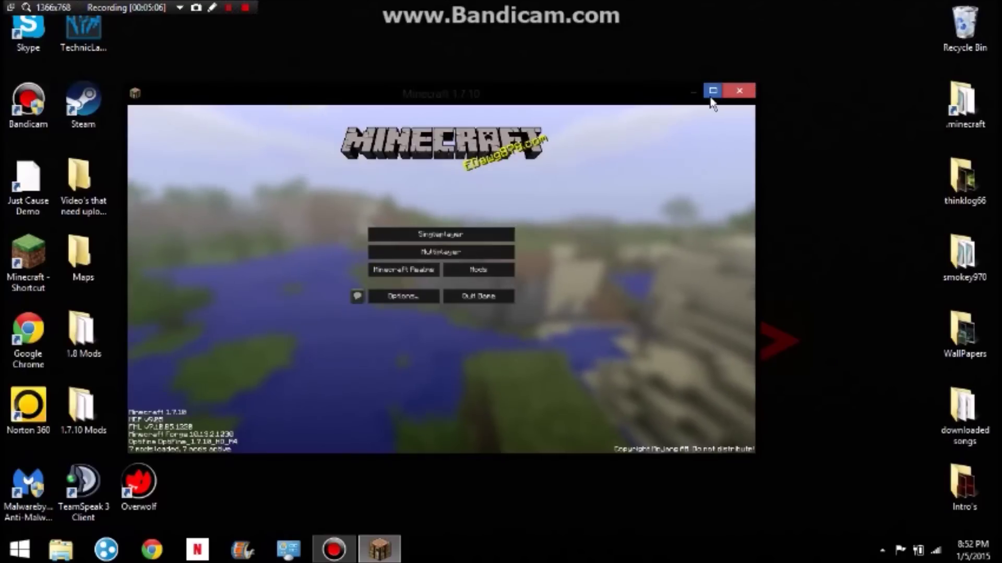
Maximize the Minecraft window and open the Mod List from the title screen.
{"action": "left_click", "coordinate": [712, 90]}
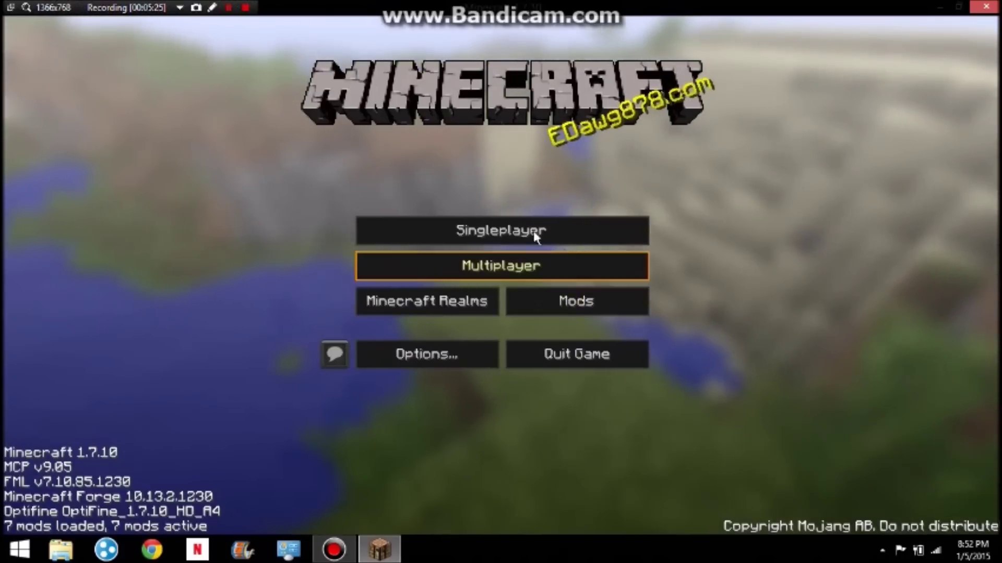
{"action": "left_click", "coordinate": [584, 306]}
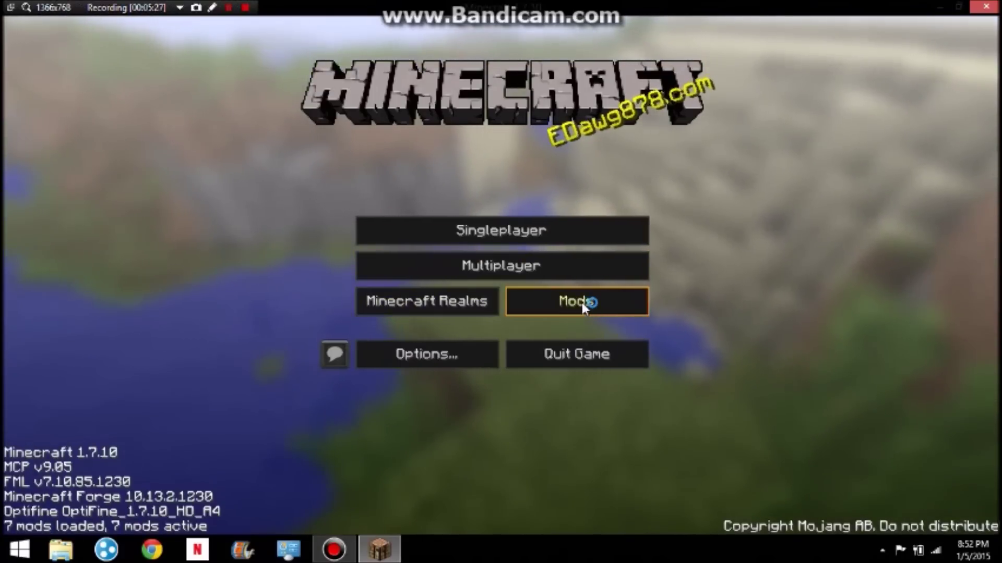